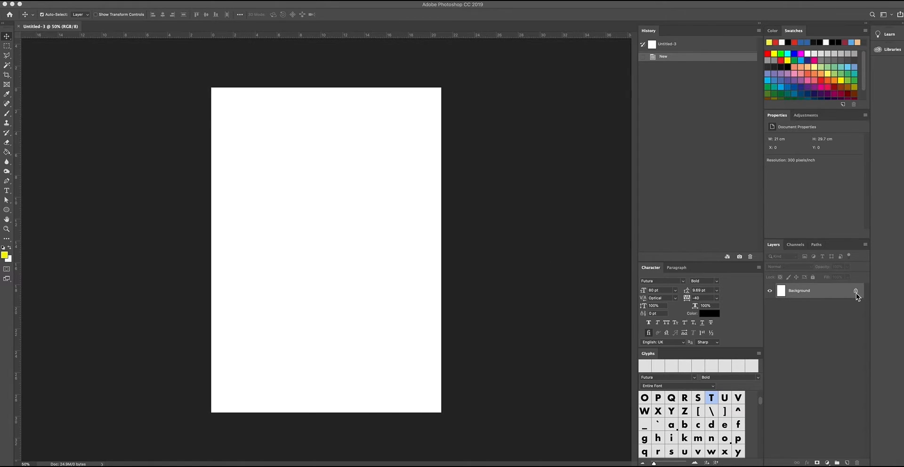
# Convert the locked Background into a regular layer named Layer 0 with 100% opacity
pyautogui.doubleClick(799, 291)
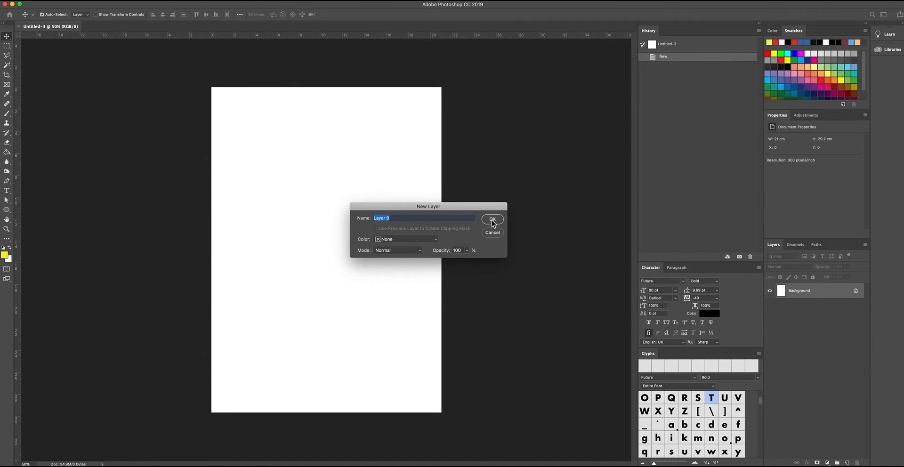
pyautogui.click(492, 219)
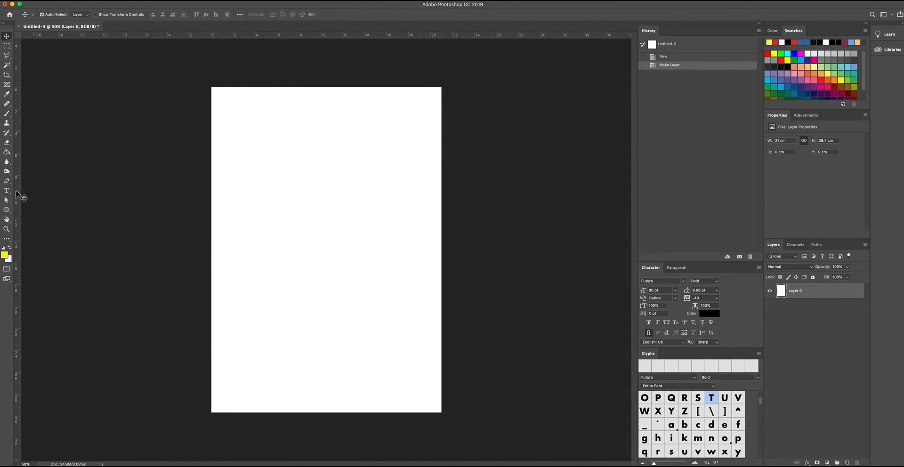
# Add a text layer reading "Typography" and position it across the upper part of the page
pyautogui.click(7, 191)
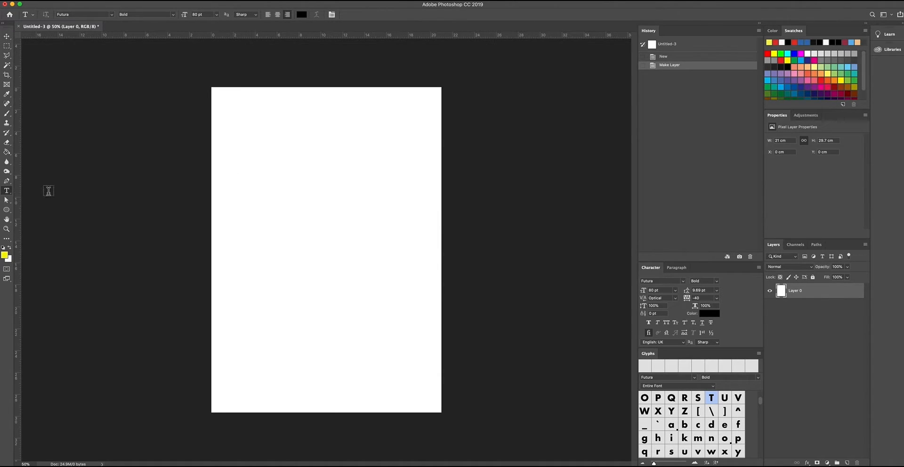
pyautogui.click(265, 171)
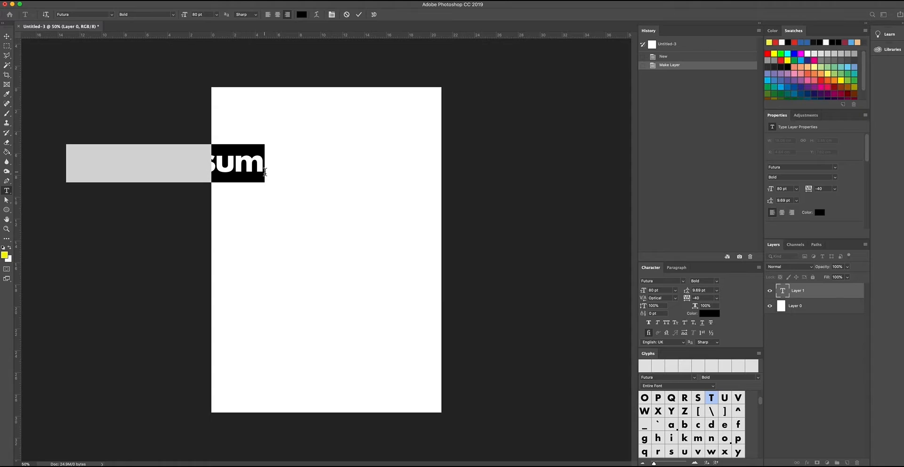
pyautogui.click(7, 36)
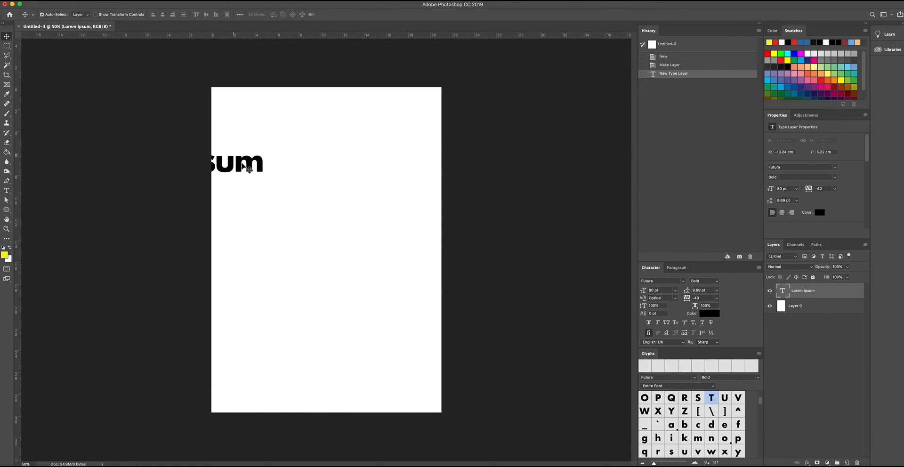
pyautogui.moveTo(254, 169); pyautogui.dragTo(412, 166)
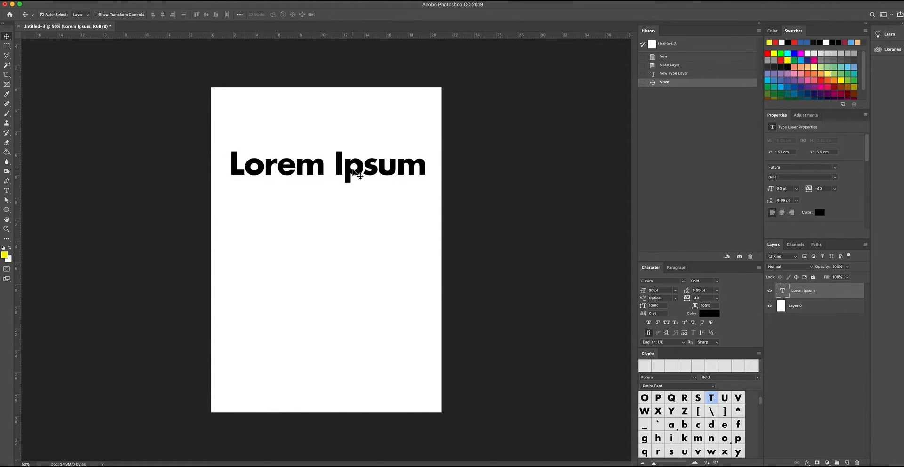
pyautogui.doubleClick(353, 169)
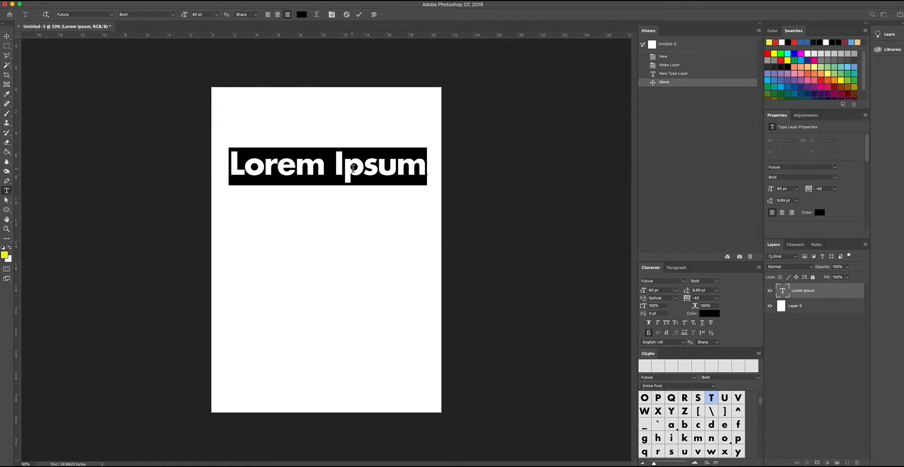
pyautogui.write('Typography')
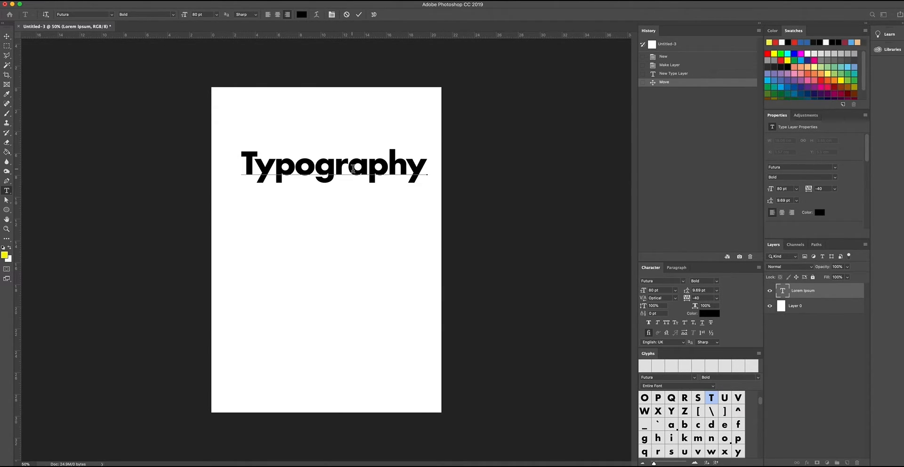
pyautogui.click(6, 38)
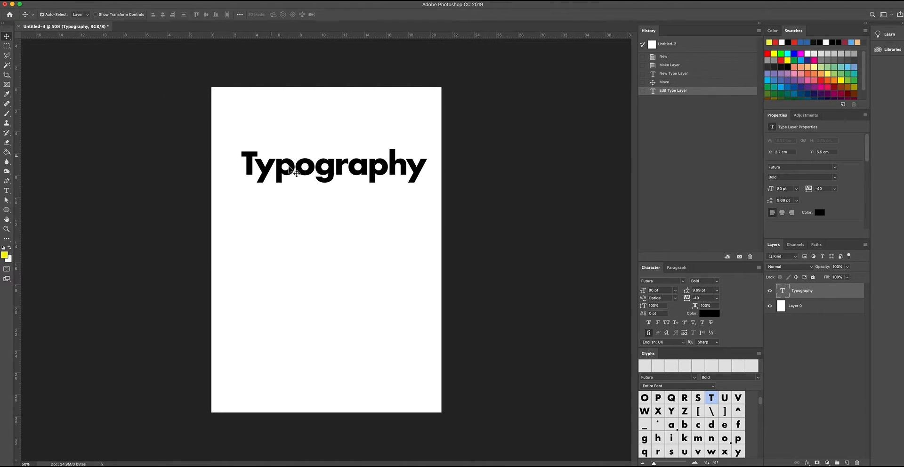
pyautogui.moveTo(321, 178); pyautogui.dragTo(315, 179)
# Recolour the "Typography" text to the pinkish red f30f55
pyautogui.doubleClick(306, 173)
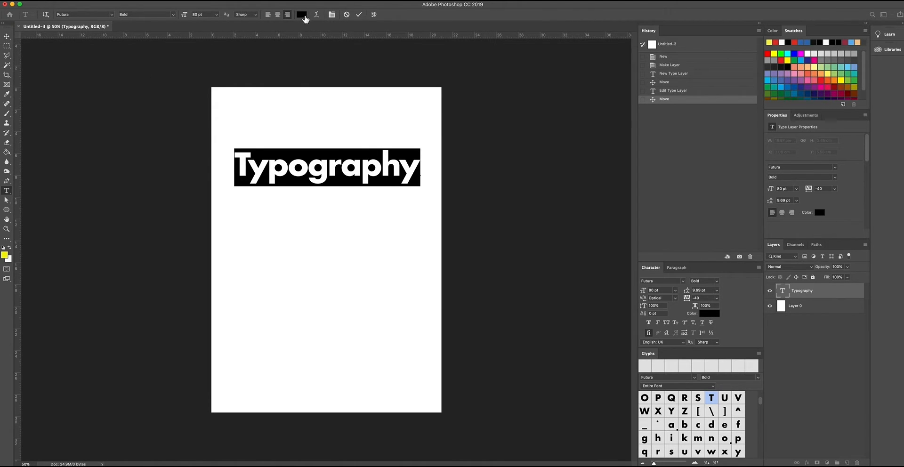
pyautogui.click(302, 14)
pyautogui.click(426, 198)
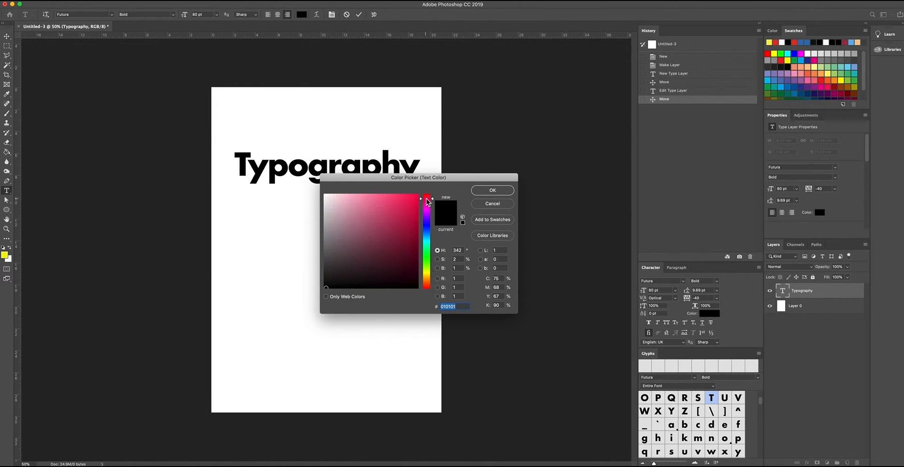
pyautogui.click(414, 198)
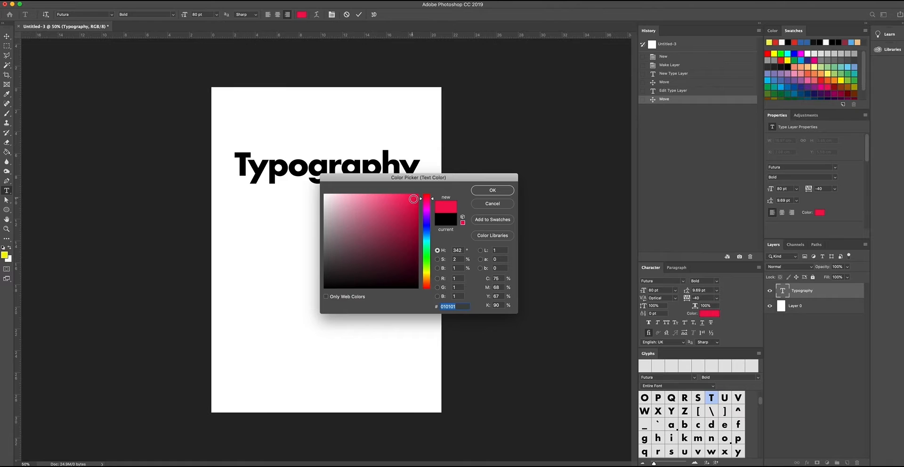
pyautogui.click(490, 191)
pyautogui.click(6, 36)
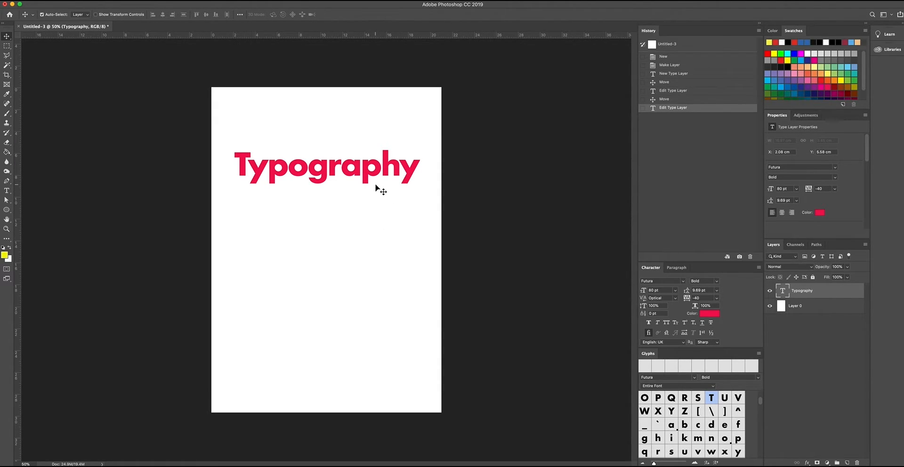
# Duplicate the red "Typography" text below the original and recolour the copy black
pyautogui.moveTo(376, 186); pyautogui.dragTo(374, 270)
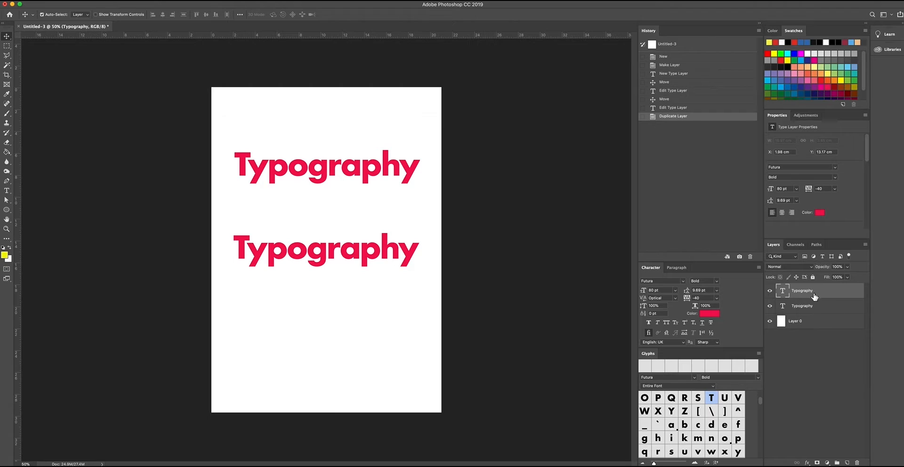
pyautogui.doubleClick(333, 252)
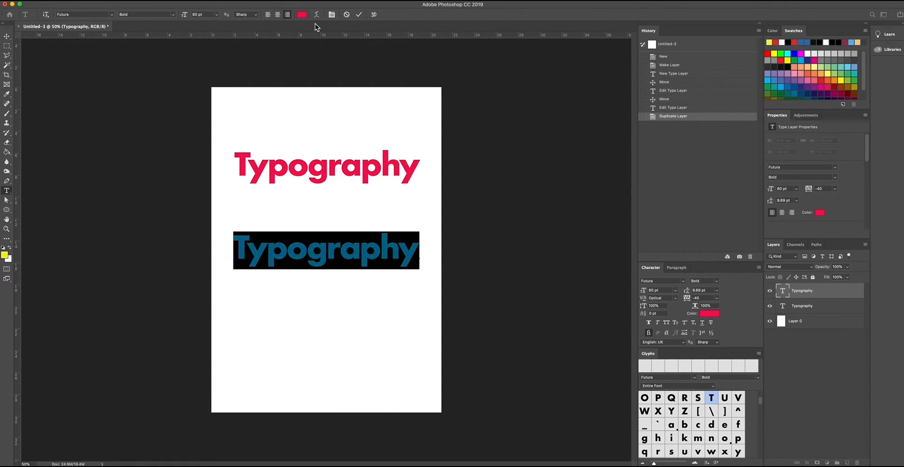
pyautogui.click(302, 15)
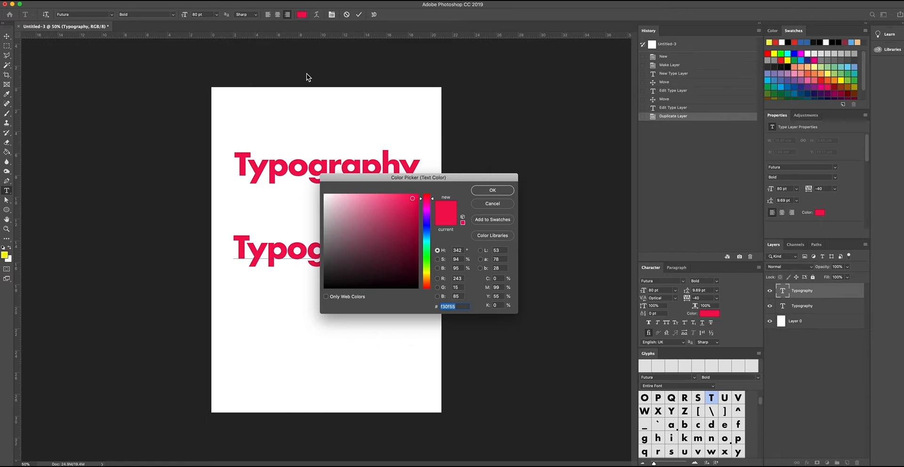
pyautogui.click(325, 287)
pyautogui.click(493, 191)
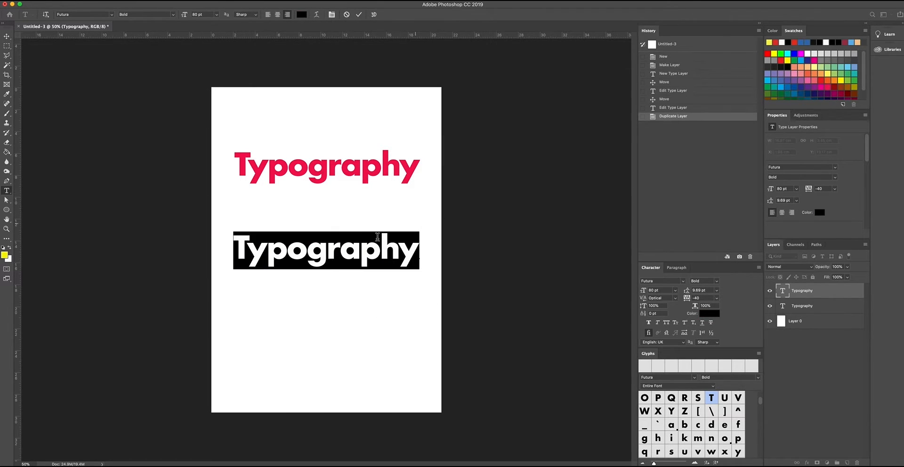
pyautogui.click(6, 37)
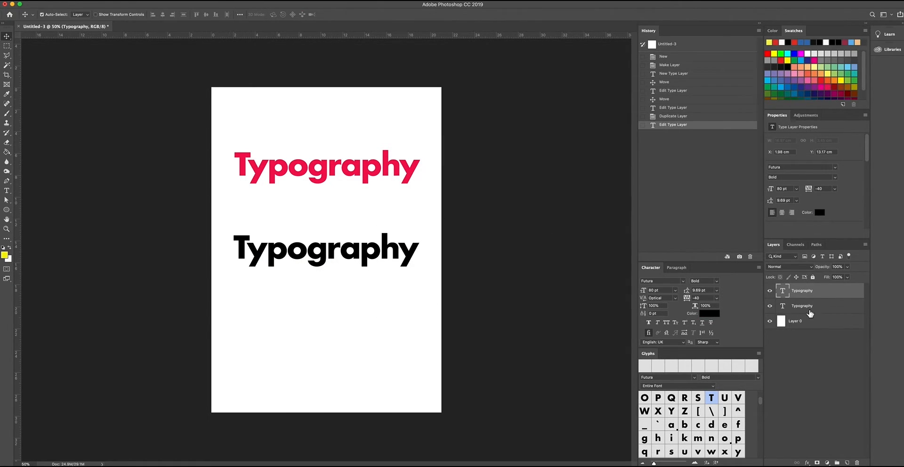
# Overlap the black and red texts with the red layer stacked above, offset slightly so the black edge peeks out behind it
pyautogui.click(806, 307)
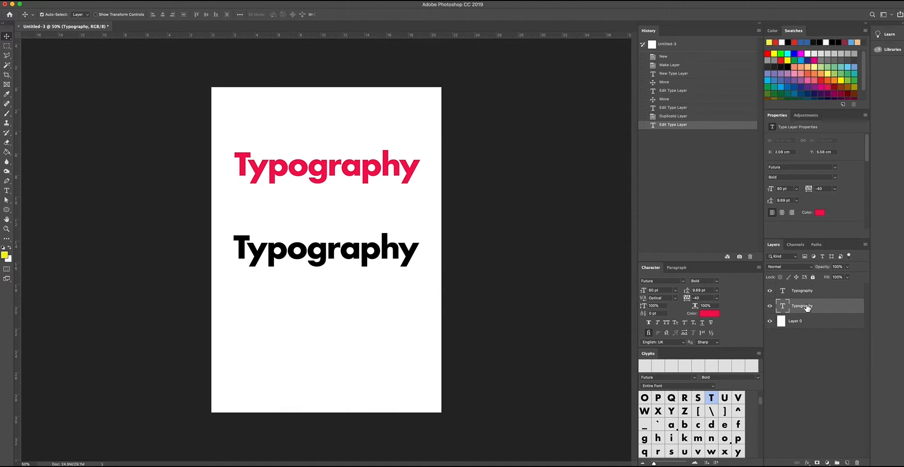
pyautogui.moveTo(375, 256); pyautogui.dragTo(373, 175)
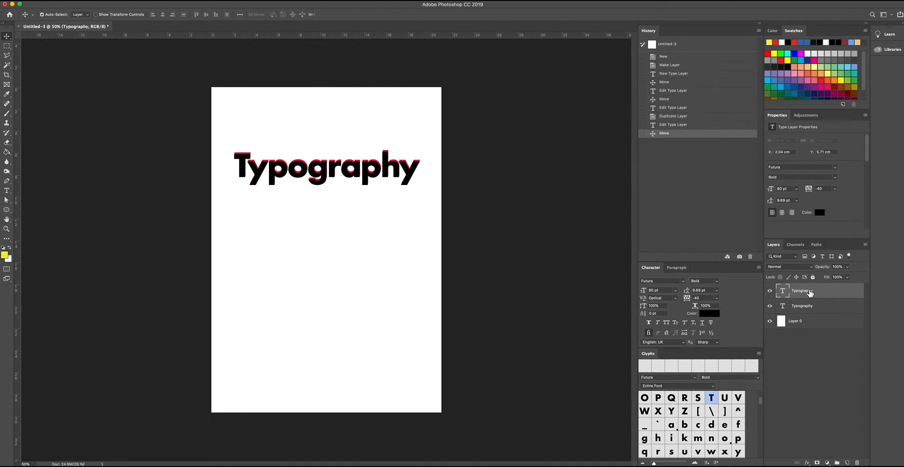
pyautogui.click(808, 306)
pyautogui.moveTo(806, 307); pyautogui.dragTo(804, 289)
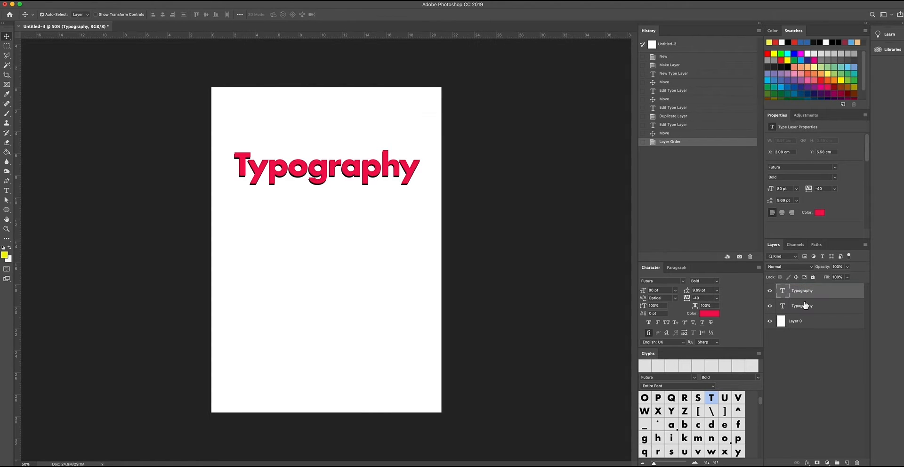
pyautogui.moveTo(285, 174); pyautogui.dragTo(286, 174)
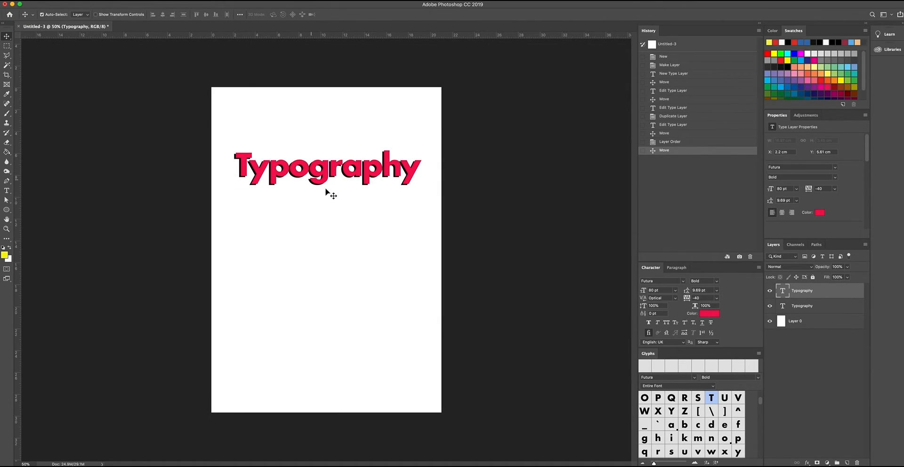
# Examine the offset between the red lettering and the black copy behind it at different magnifications
pyautogui.click(7, 228)
pyautogui.click(279, 180)
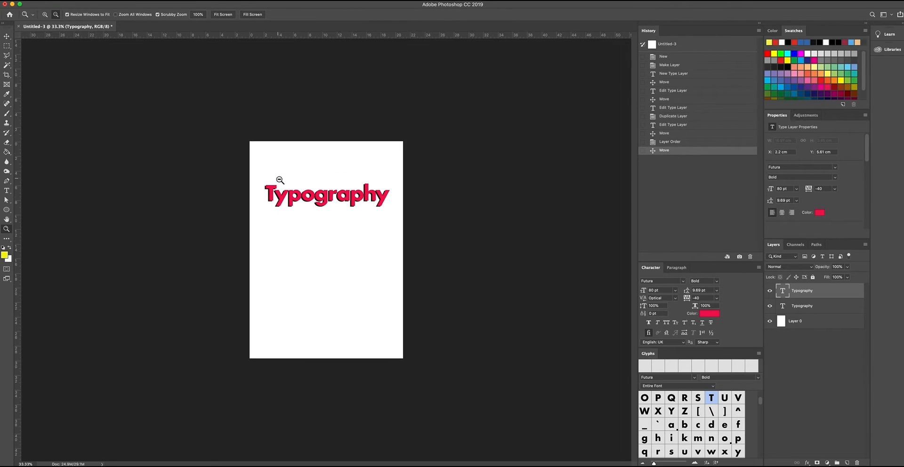
pyautogui.click(44, 14)
pyautogui.click(303, 208)
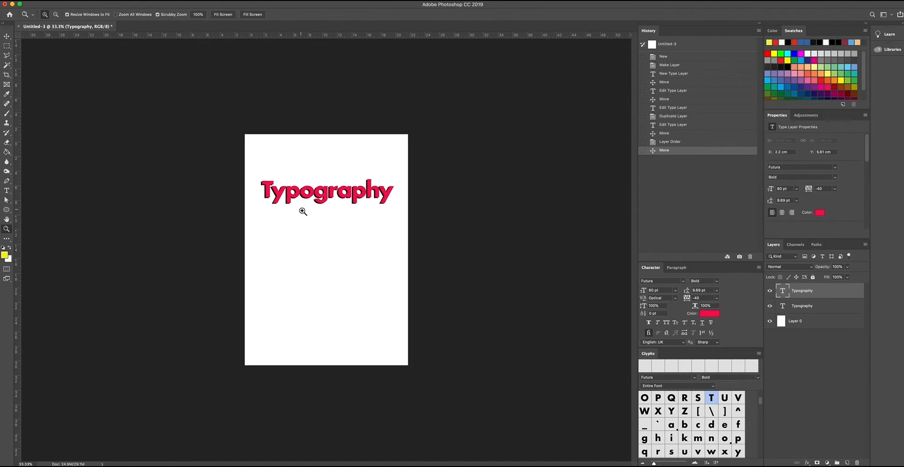
pyautogui.click(307, 185)
pyautogui.click(306, 185)
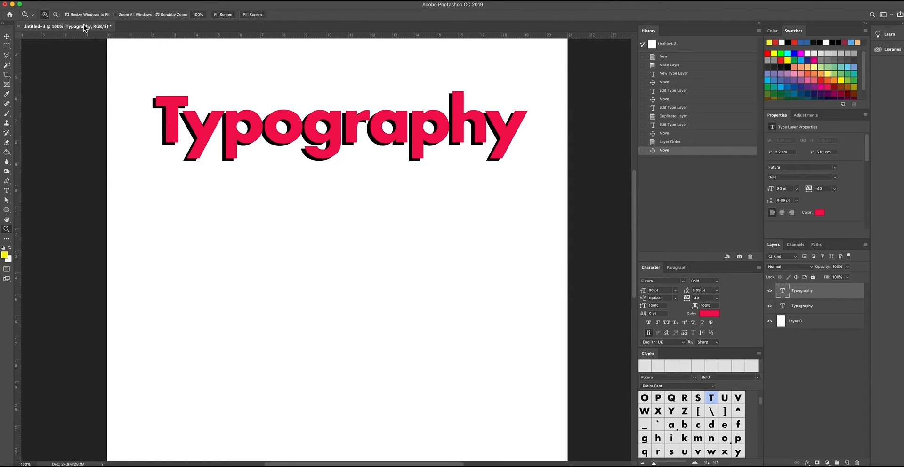
pyautogui.click(55, 14)
pyautogui.click(369, 166)
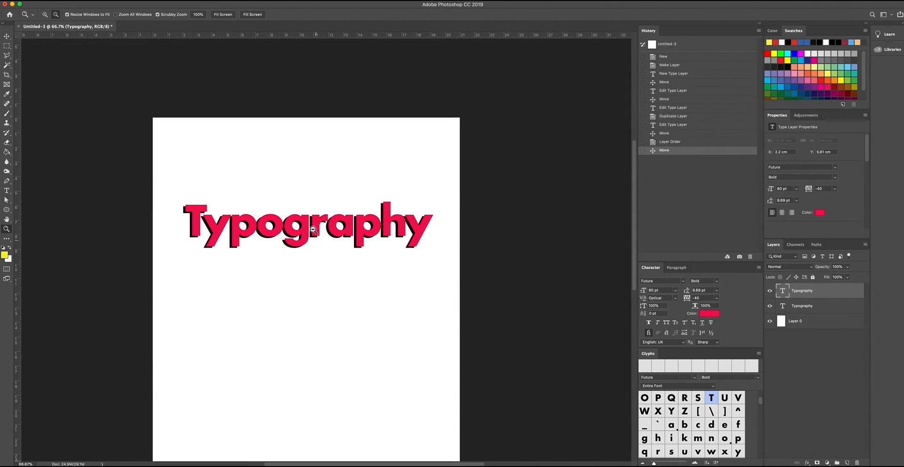
pyautogui.click(365, 245)
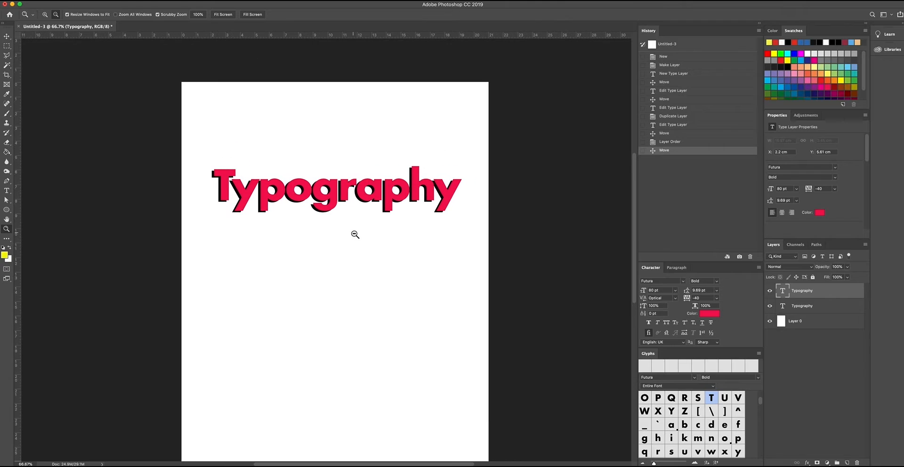
pyautogui.click(6, 37)
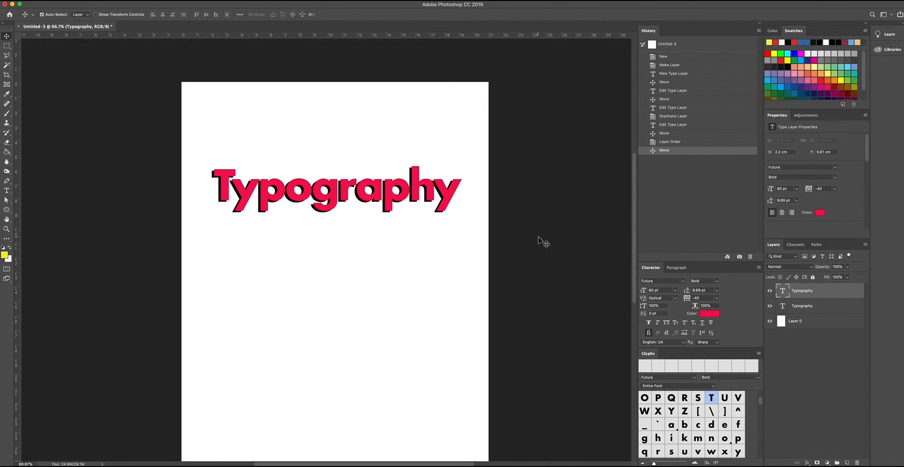
# Select the black text layer and toggle its visibility to compare the lettering with and without the shadow copy
pyautogui.click(801, 306)
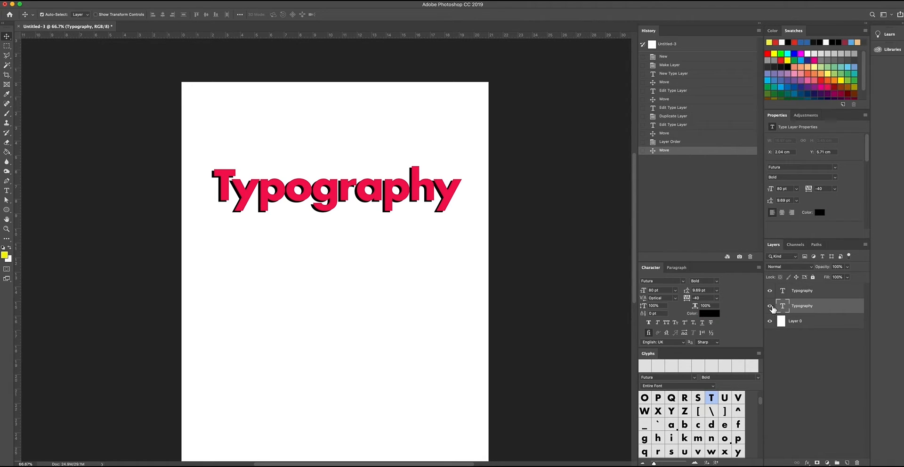
pyautogui.click(770, 306)
pyautogui.click(771, 306)
pyautogui.click(770, 306)
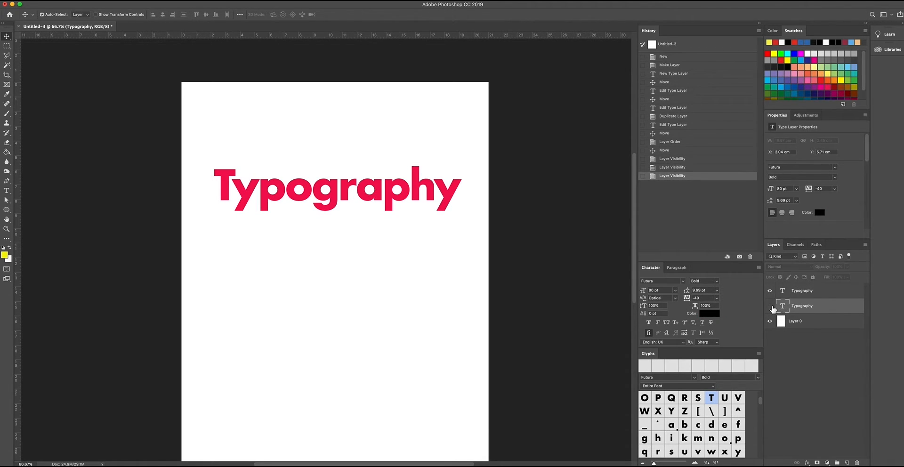
pyautogui.click(770, 306)
pyautogui.click(770, 306)
pyautogui.click(770, 306)
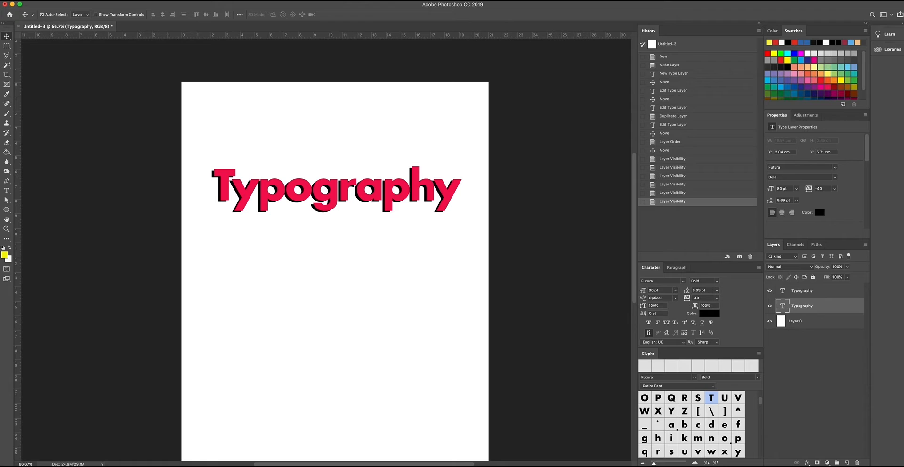
# Convert the black text layer to a smart object and apply a Gaussian Blur with a 9.5-pixel radius
pyautogui.click(166, 1)
pyautogui.moveTo(194, 82)
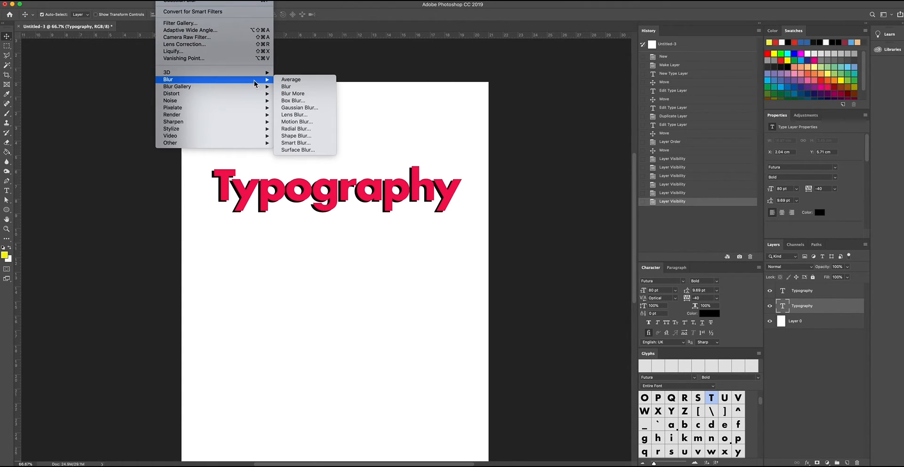
pyautogui.click(319, 110)
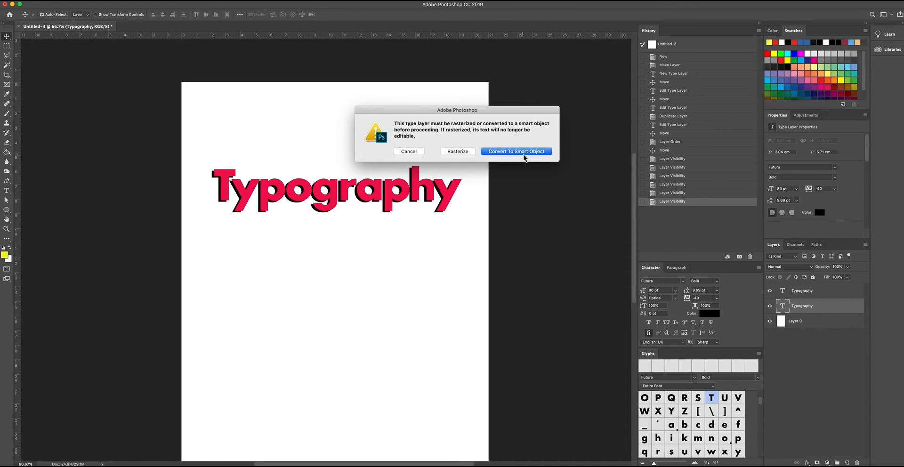
pyautogui.click(519, 155)
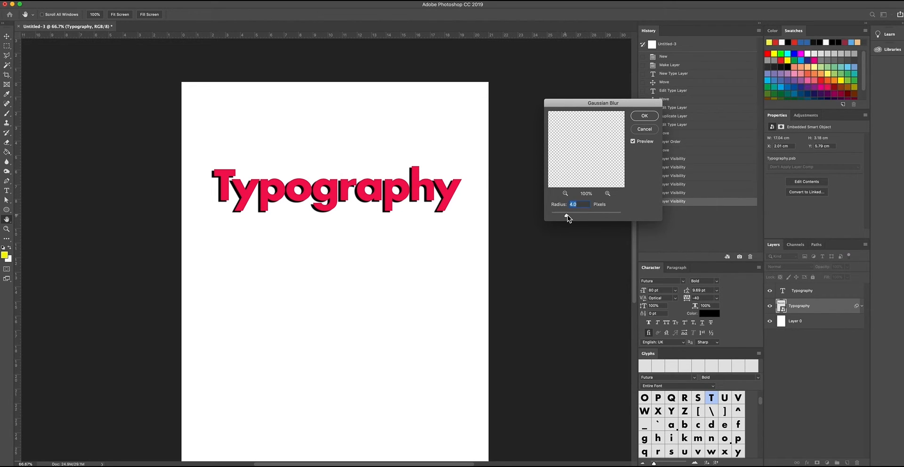
pyautogui.moveTo(567, 214); pyautogui.dragTo(603, 215)
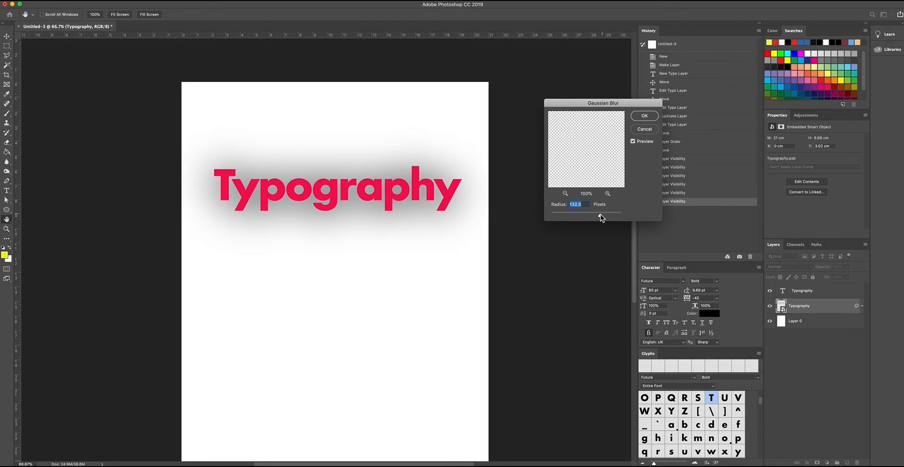
pyautogui.moveTo(587, 215); pyautogui.dragTo(583, 214)
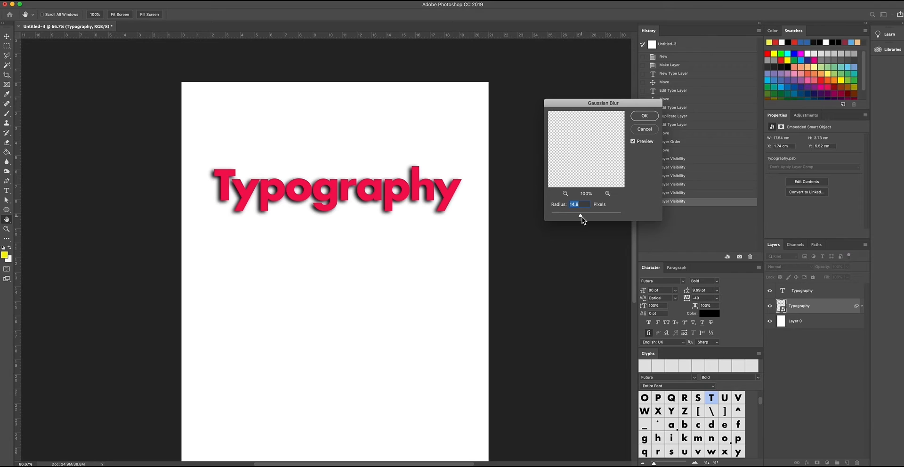
pyautogui.moveTo(580, 216); pyautogui.dragTo(579, 216)
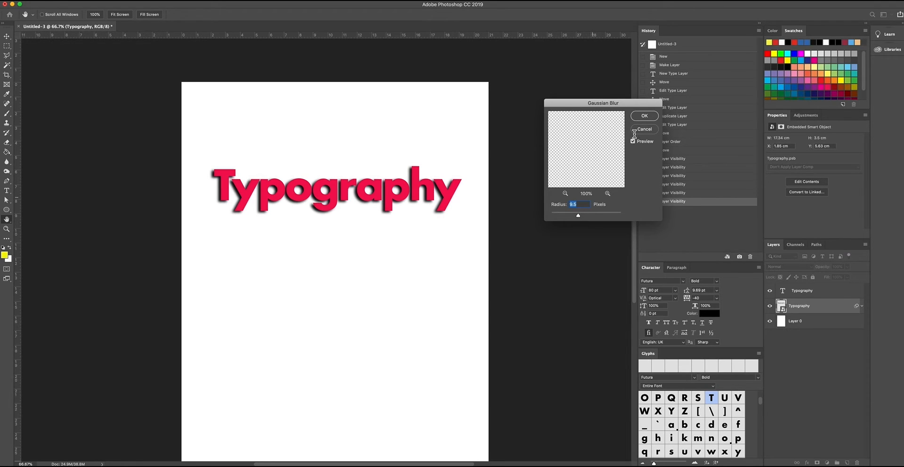
pyautogui.click(645, 116)
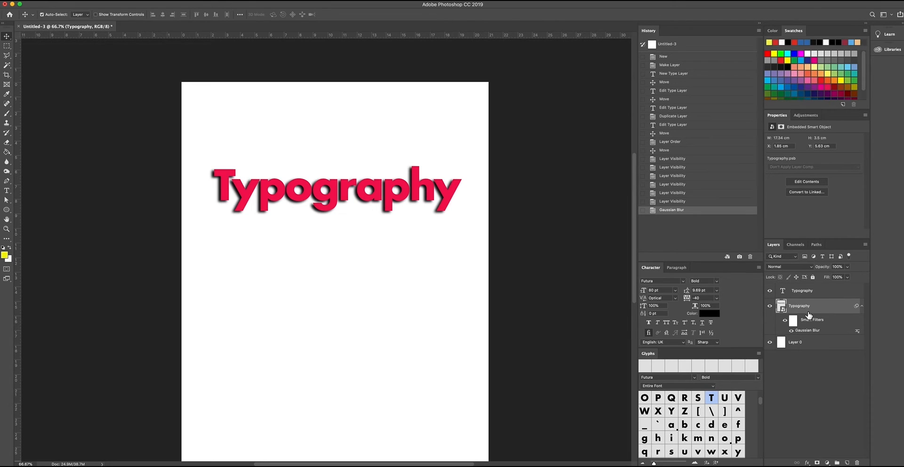
# Shift the red lettering around over its blurred shadow and settle it slightly up and to the right of the black copy
pyautogui.moveTo(218, 201); pyautogui.dragTo(215, 200)
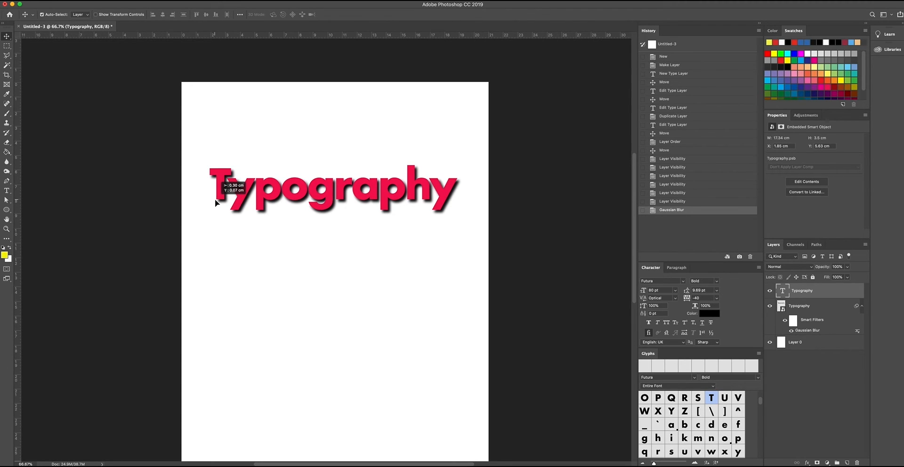
pyautogui.moveTo(215, 199); pyautogui.dragTo(220, 201)
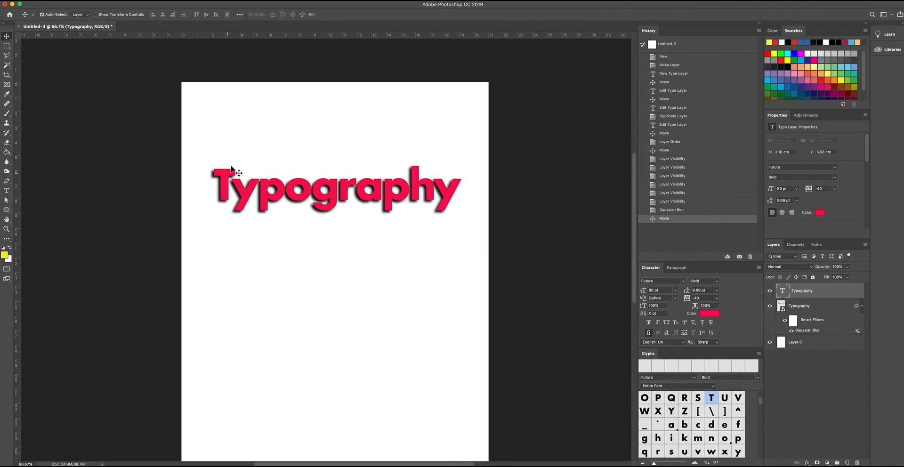
# Edit the Gaussian Blur smart filter on the black copy, trying stronger and weaker blurs, and set its radius to about 12 pixels
pyautogui.doubleClick(814, 330)
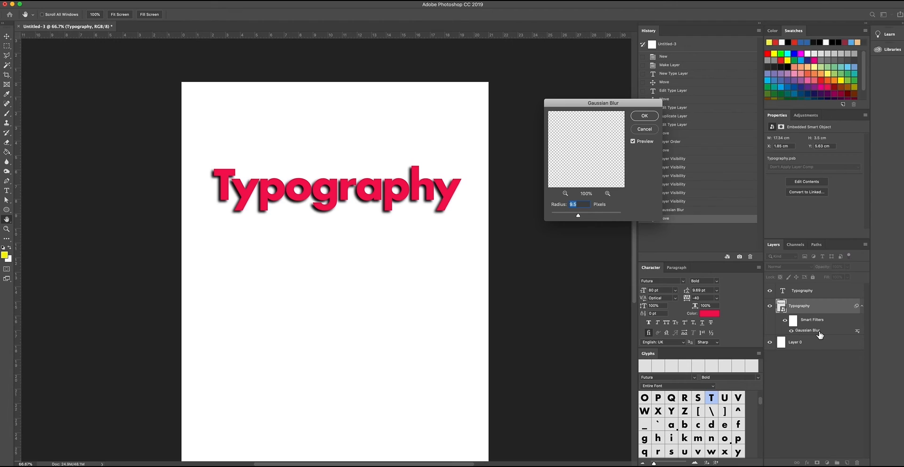
pyautogui.moveTo(581, 216); pyautogui.dragTo(585, 216)
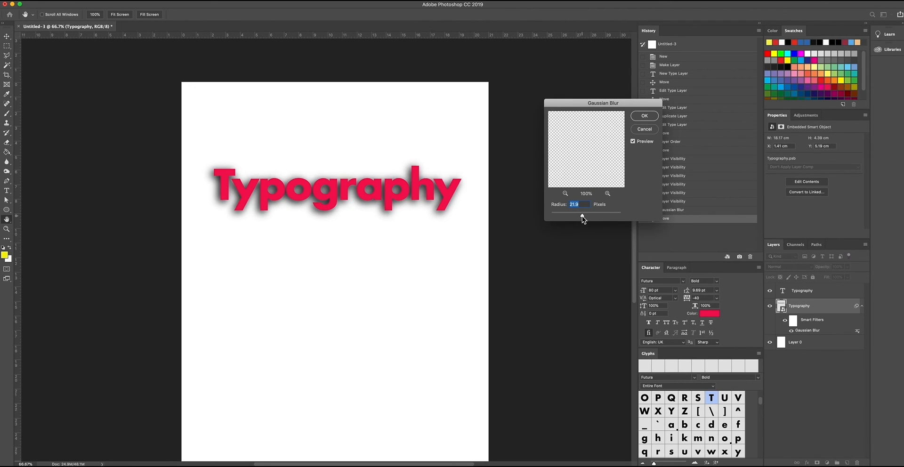
pyautogui.moveTo(572, 216); pyautogui.dragTo(565, 214)
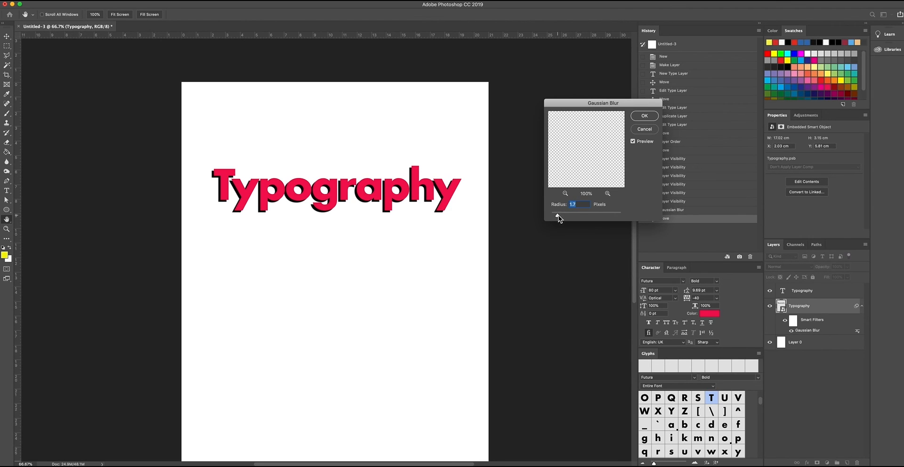
pyautogui.moveTo(559, 215); pyautogui.dragTo(571, 216)
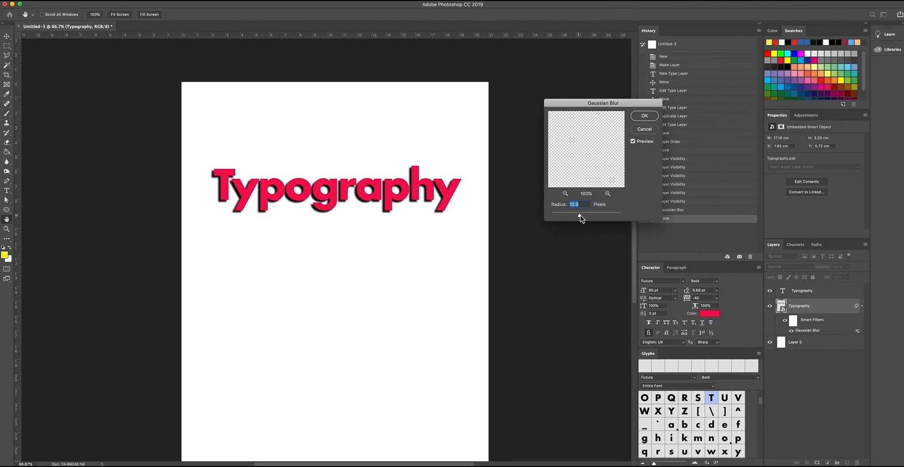
pyautogui.click(651, 117)
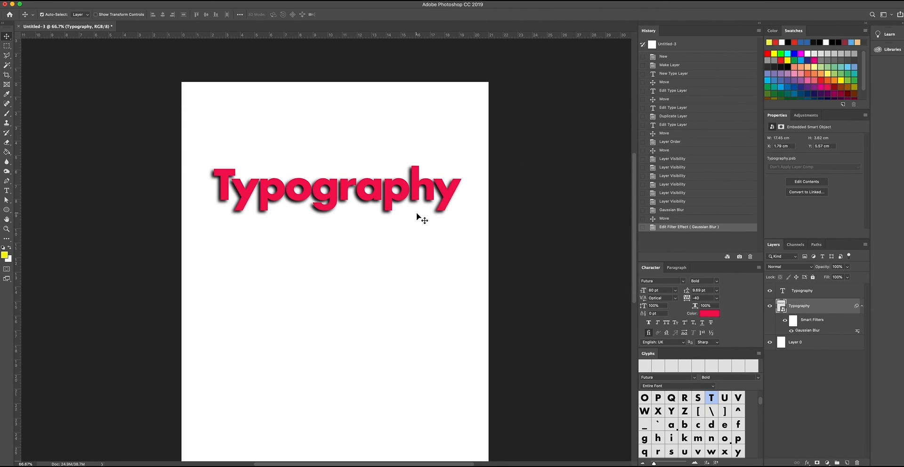